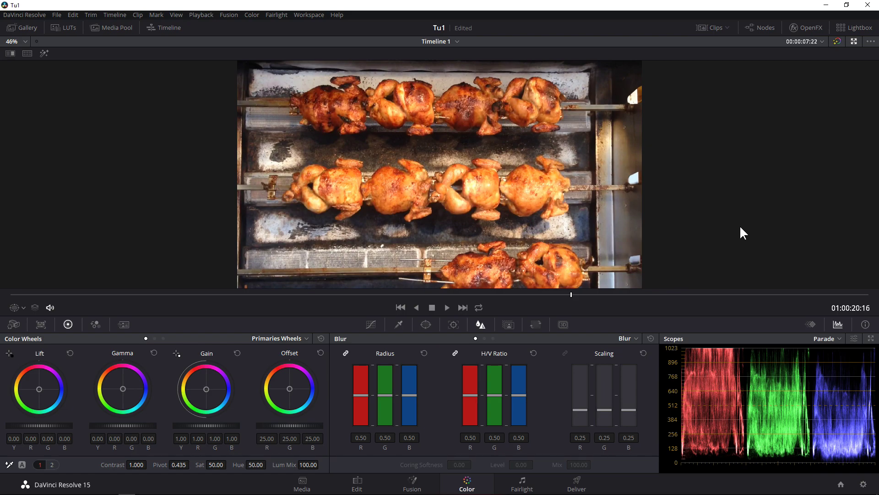
Step: Browse the Curves, Qualifier, Window, Tracker and Sizing palettes, ending back on Blur
click(374, 326)
click(397, 323)
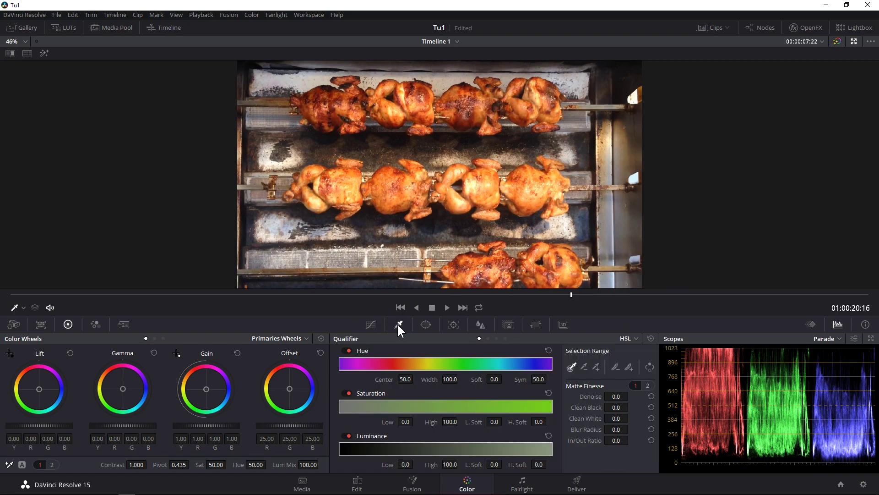
click(426, 324)
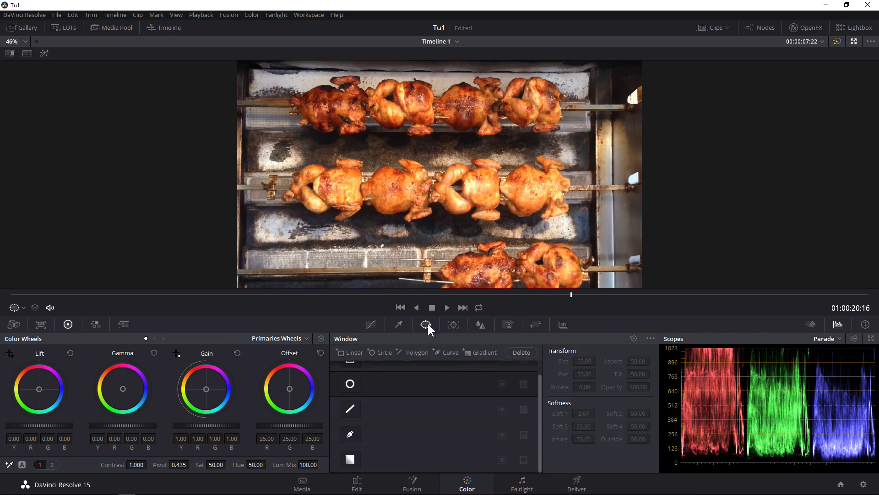
click(453, 324)
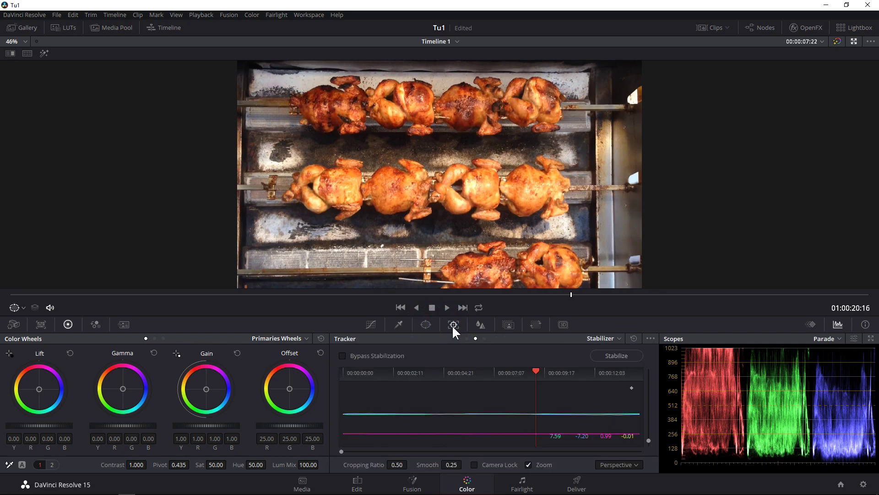
click(479, 329)
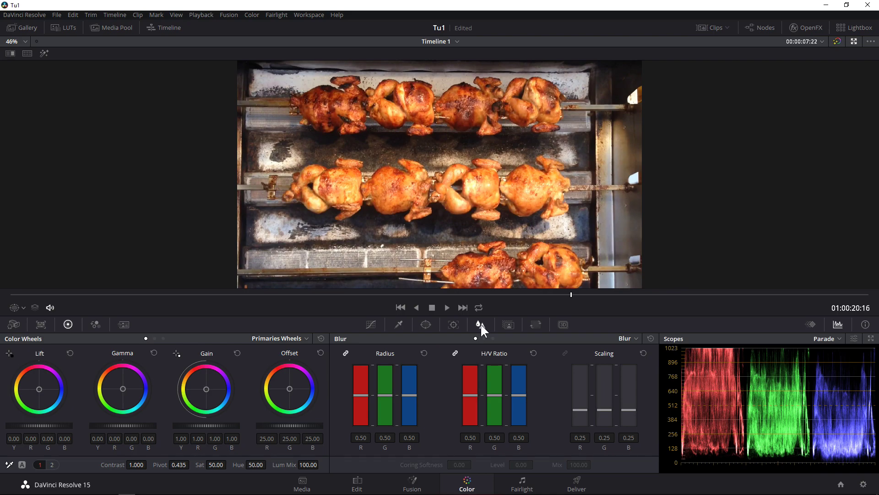
click(536, 325)
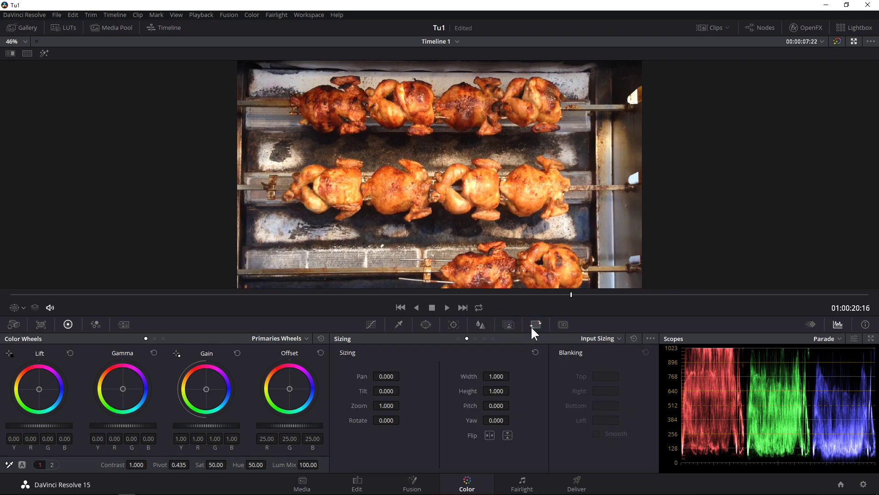
click(485, 321)
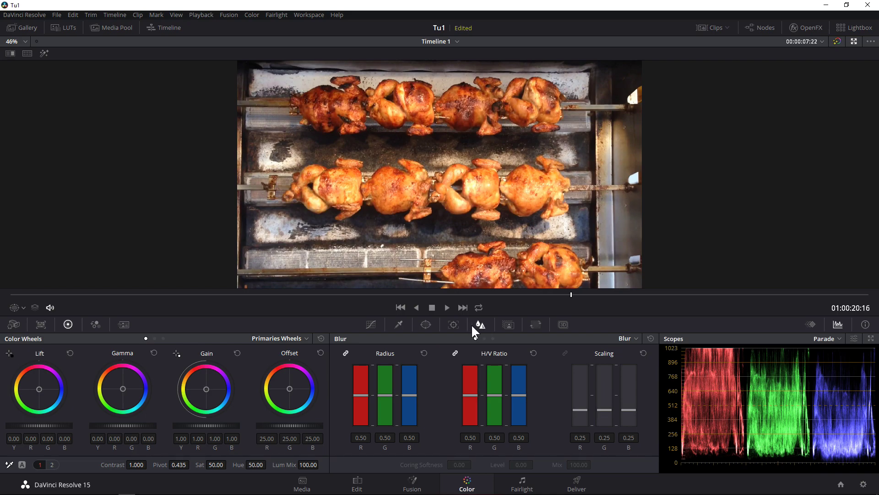
Step: Try the Sharpen and Mist effect modes, then keep Blur as the mode
click(485, 338)
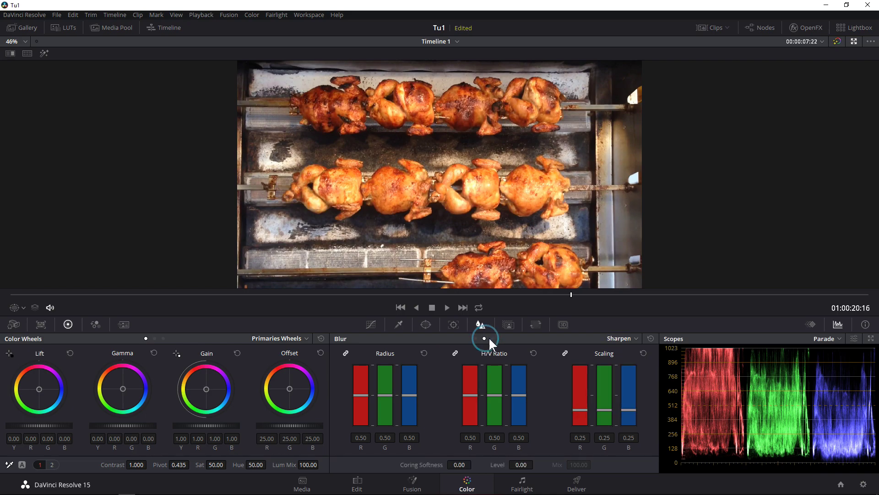
click(493, 338)
click(474, 338)
click(631, 338)
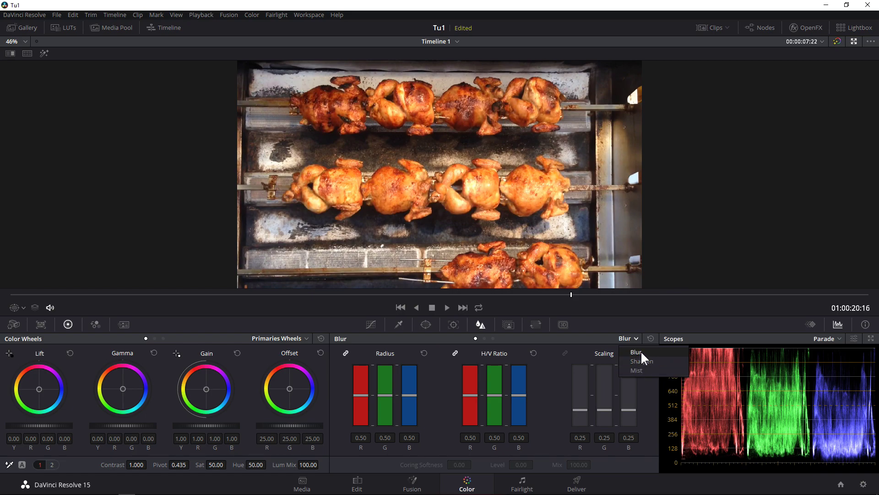
click(641, 352)
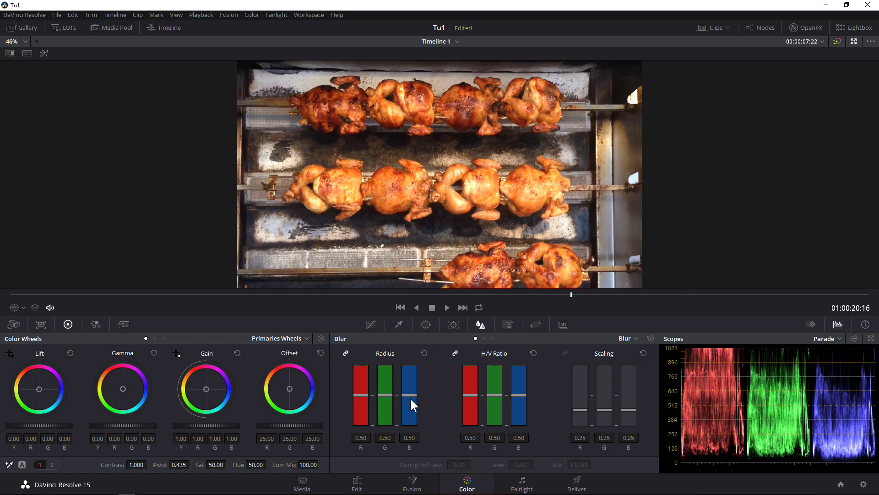
Step: Raise and lower the Blur Radius, reset it to 0.50, and show the Key palette
click(366, 393)
drag(361, 389, 362, 372)
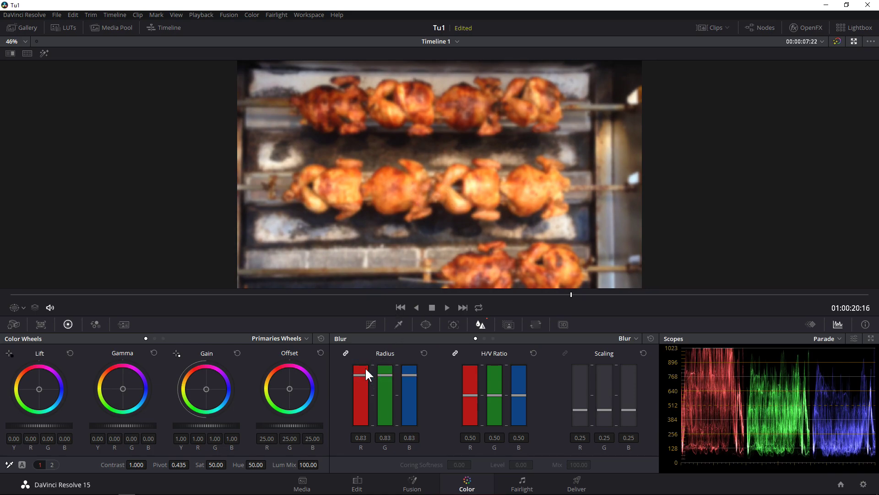
drag(365, 374, 366, 413)
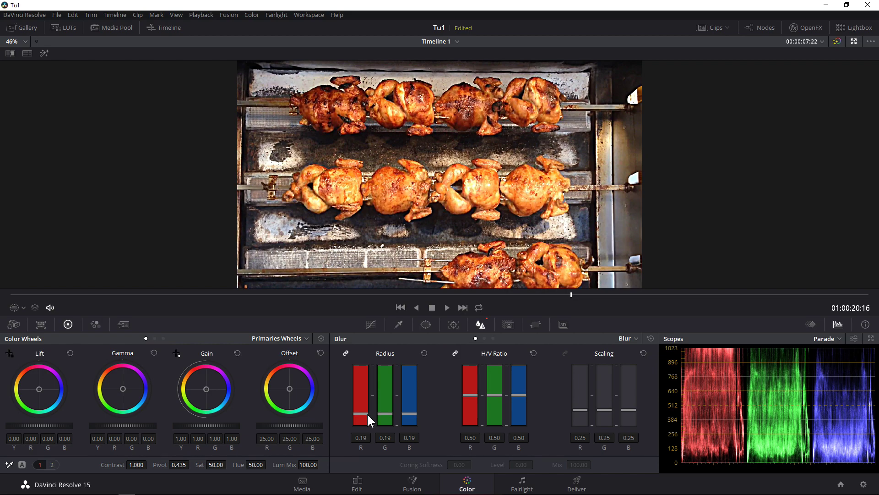
click(424, 353)
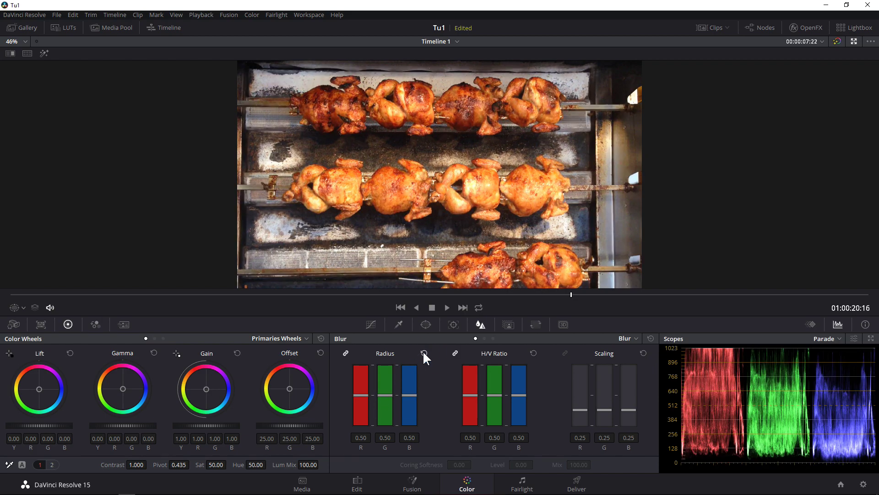
click(507, 325)
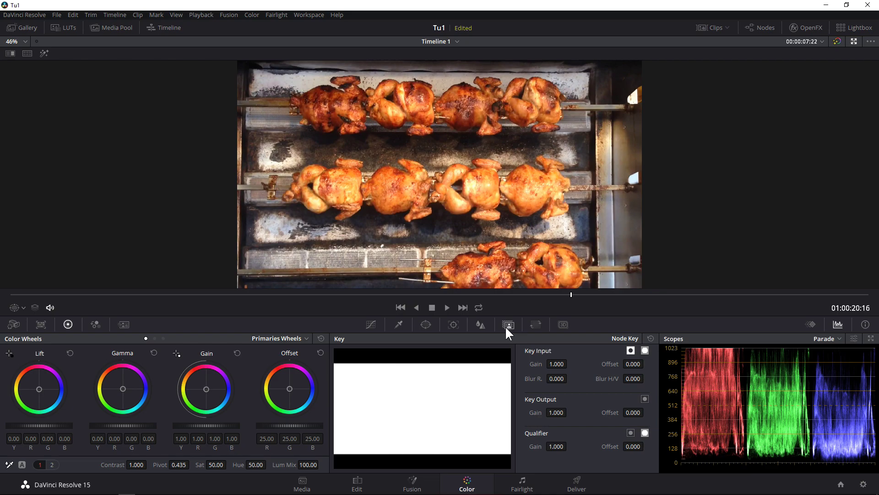
Step: Raise the blur radius to 0.78 on R, G and B, then show the Key palette
click(481, 325)
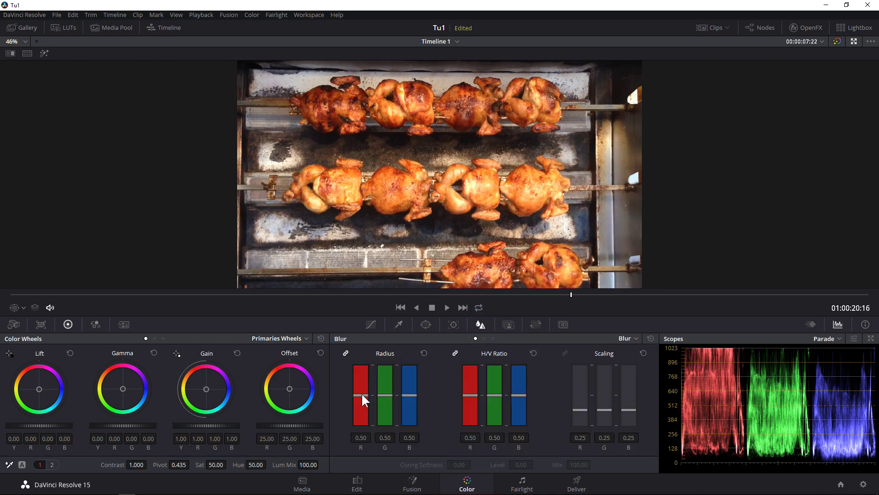
drag(362, 394, 361, 377)
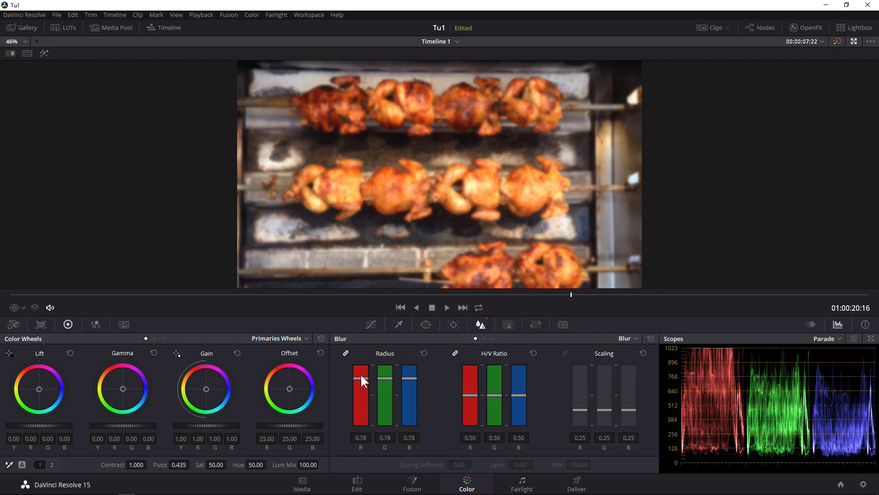
click(510, 325)
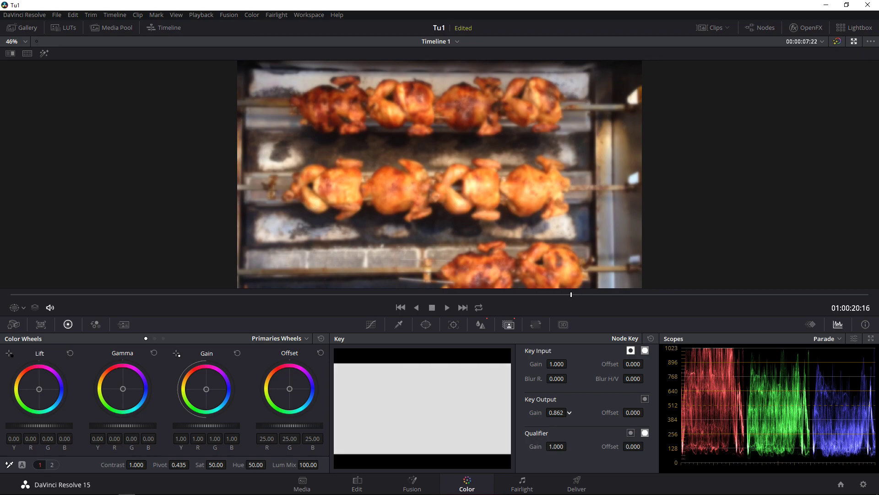
Step: Lower Key Output Gain to 0.446 and compare it against the Blur palette settings
drag(559, 412, 570, 412)
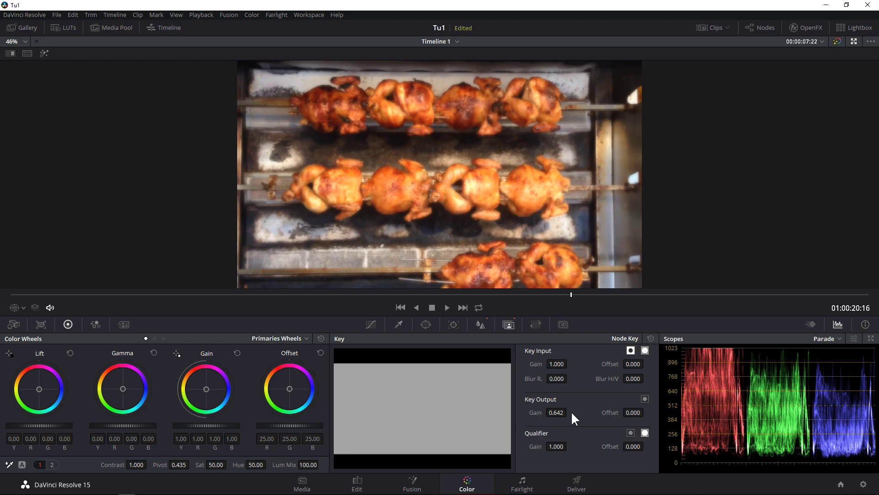
mouse_move(569, 413)
mouse_down()
mouse_move(561, 412)
mouse_move(568, 429)
mouse_up()
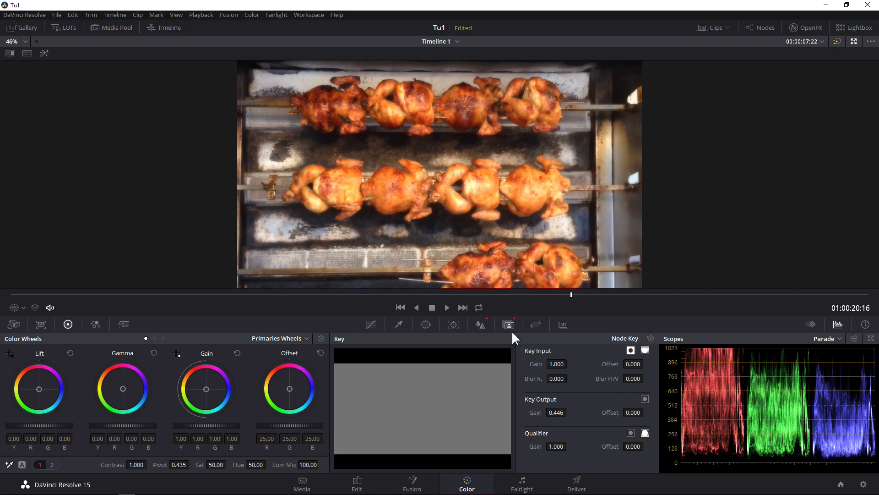
click(480, 324)
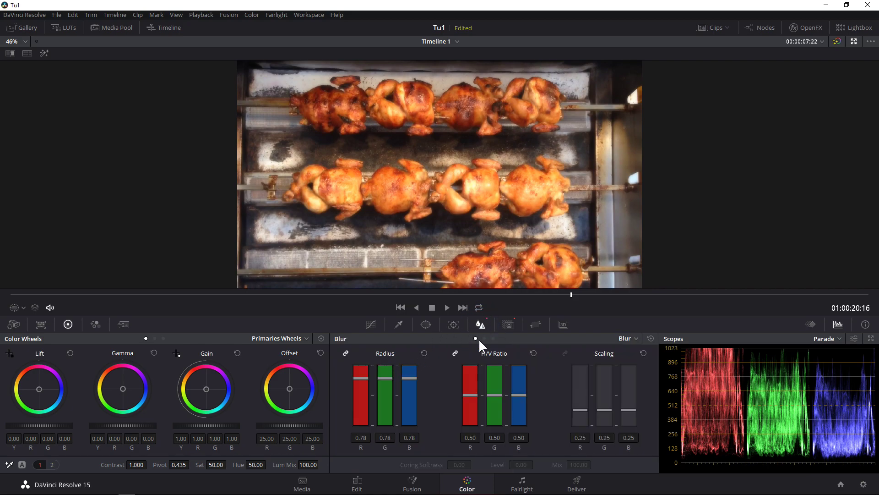
click(507, 325)
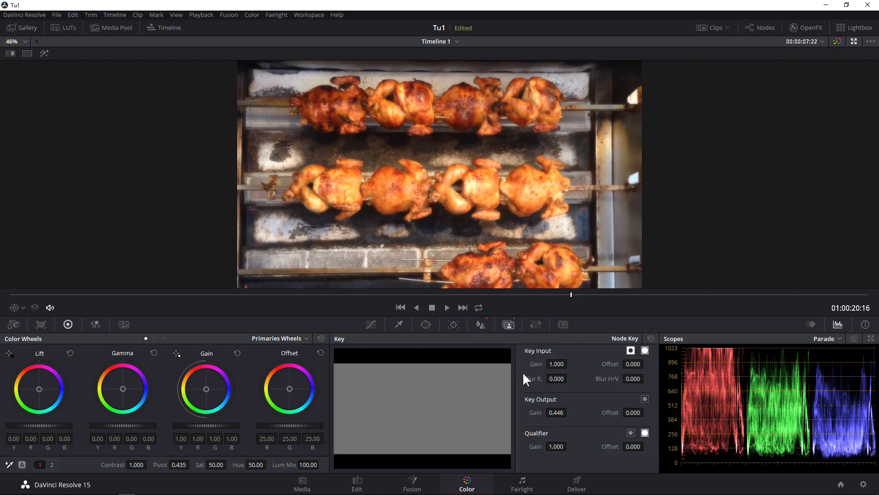
click(480, 325)
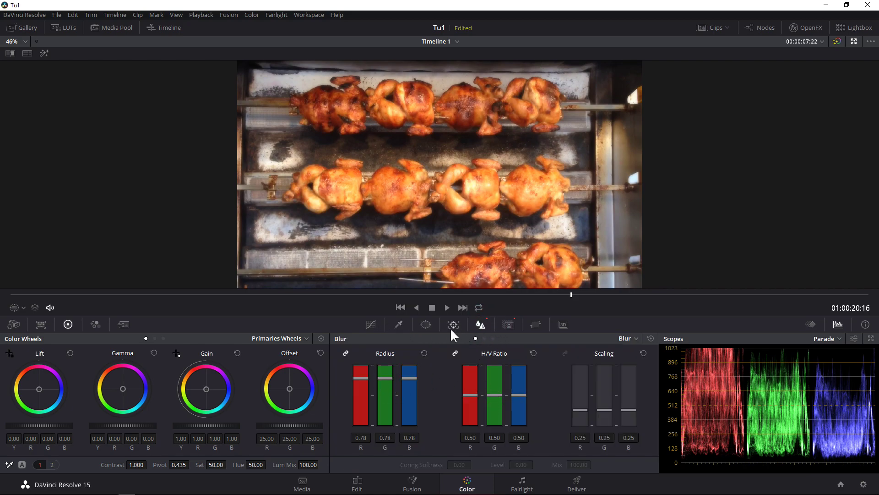
Step: Test Key Output Gain below and above 1.000, resetting it to 1.000 each time
click(509, 324)
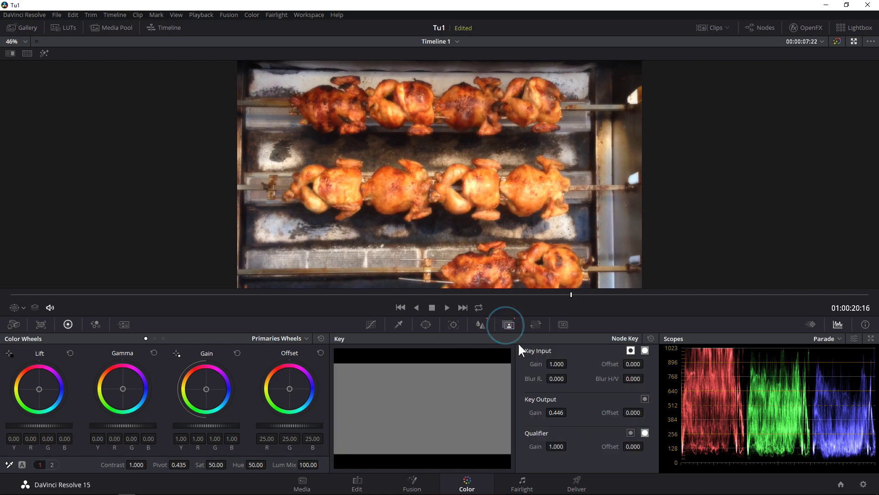
mouse_move(559, 413)
mouse_down()
mouse_move(552, 406)
mouse_move(569, 411)
mouse_up()
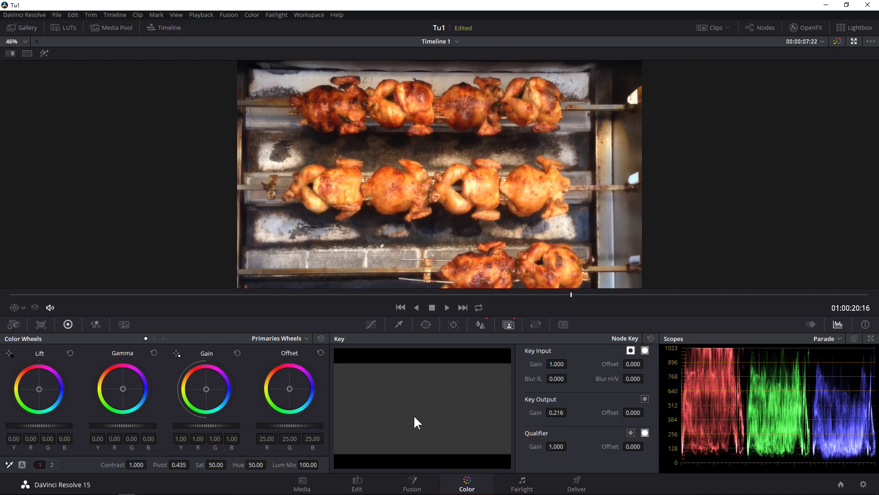
drag(559, 412, 558, 412)
double_click(537, 413)
drag(537, 412, 547, 409)
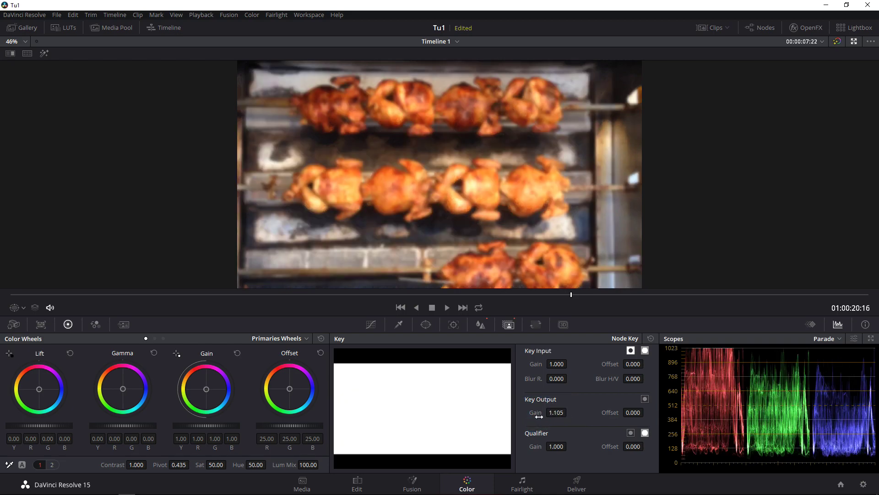
double_click(538, 416)
Step: Lower Key Output Gain step by step down to 0.066, then restore it to 1.000
drag(559, 409, 569, 412)
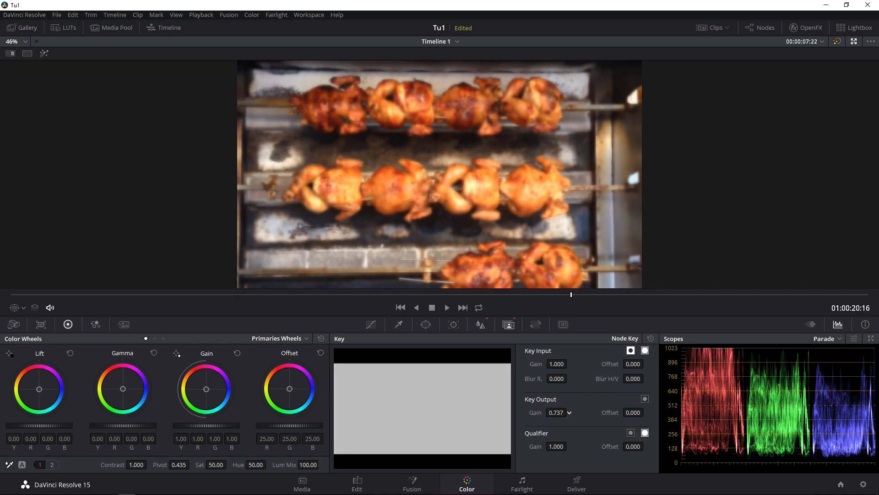
drag(570, 412, 569, 412)
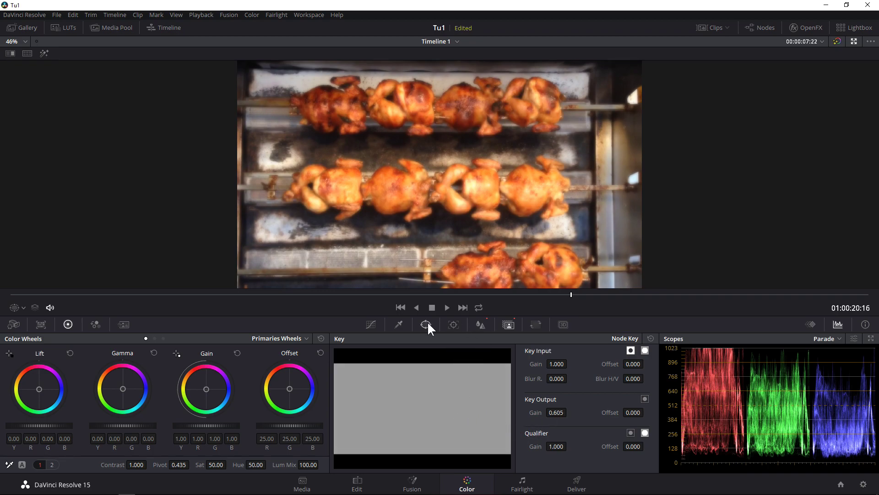
drag(558, 412, 559, 411)
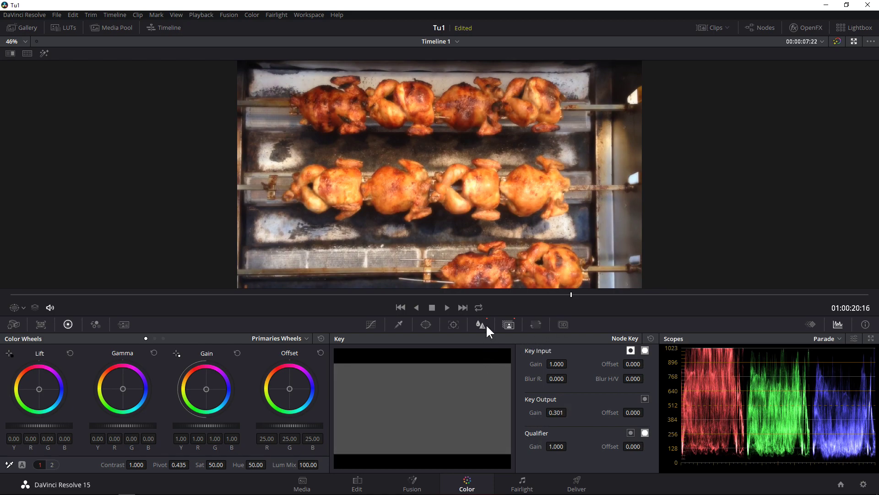
drag(557, 412, 557, 412)
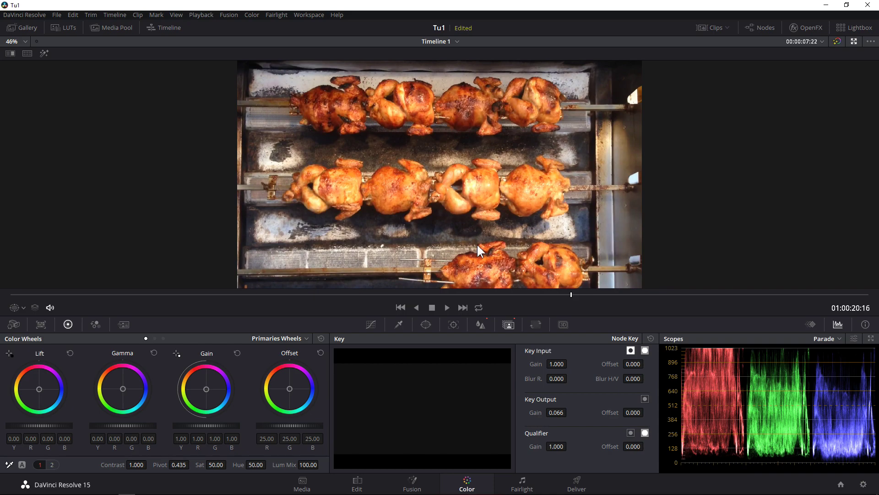
double_click(533, 412)
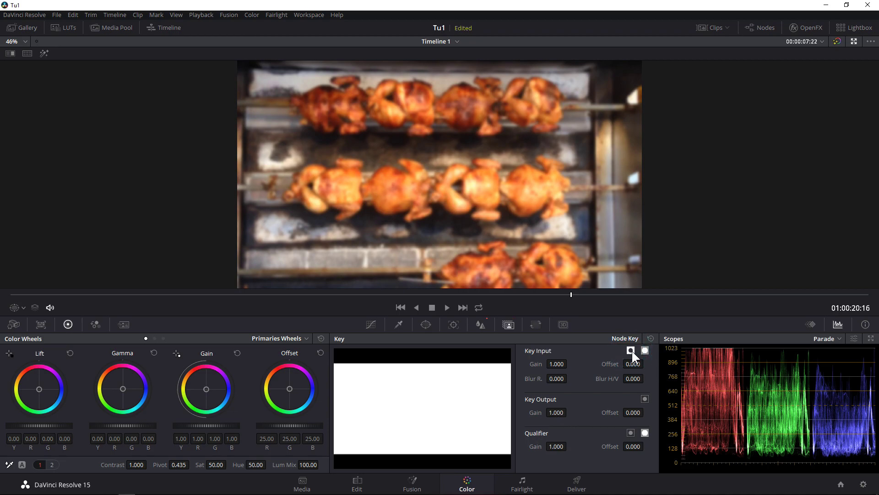
Step: Add a Circle window and nudge it down over the middle chickens
click(454, 324)
click(426, 325)
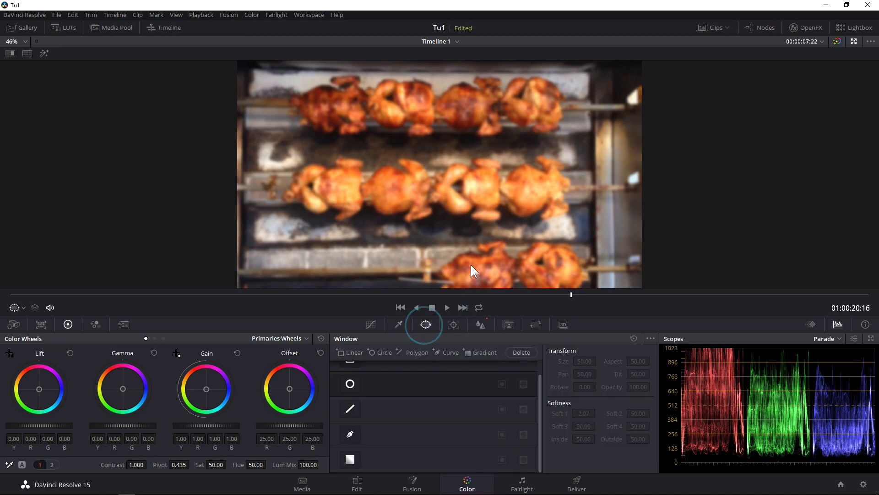
click(355, 385)
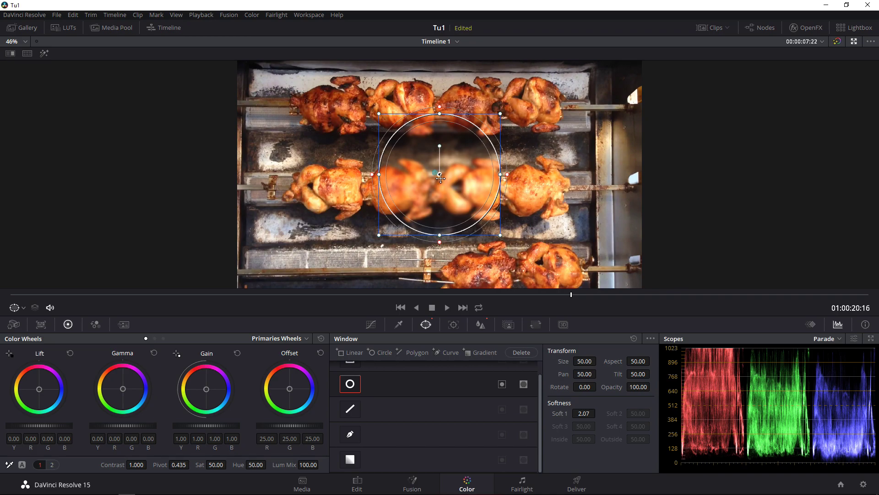
drag(441, 183, 440, 195)
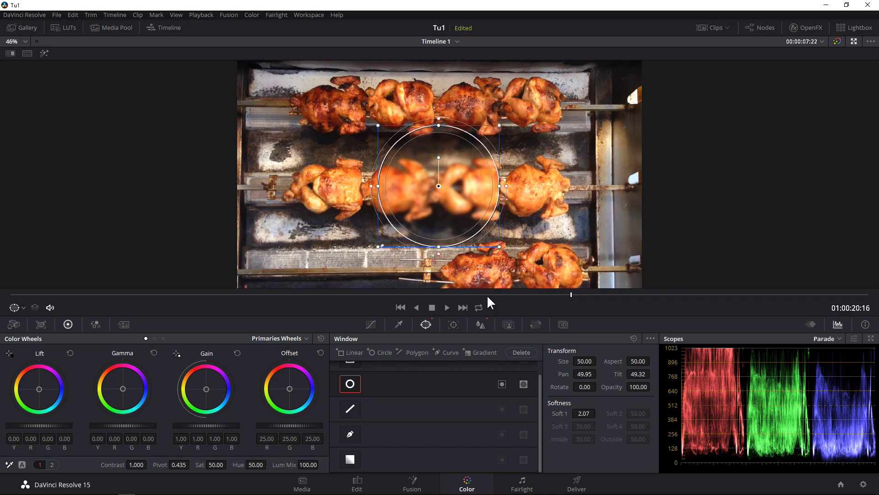
Step: Set the viewer overlay to Off so the circle outline is hidden
click(454, 329)
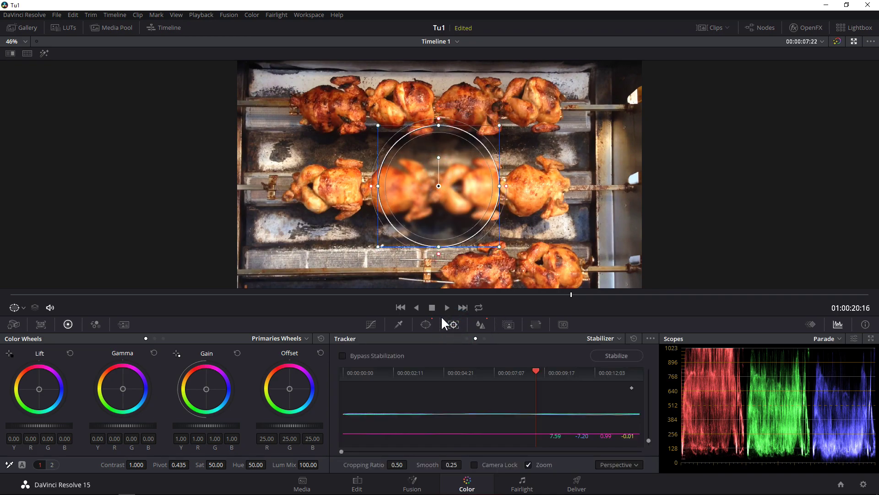
click(18, 308)
click(30, 322)
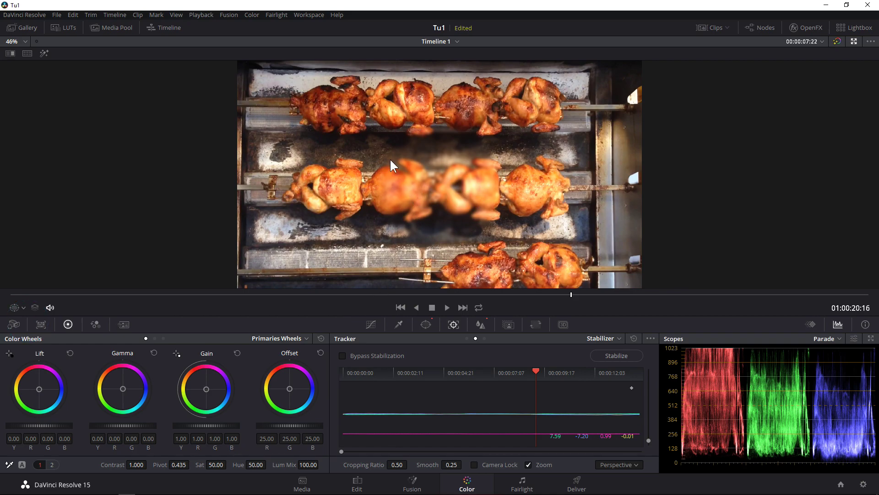
Step: Raise the blur radius to 1.36, lower Key Output Gain to about 0.486, then reset it to 1.000
click(480, 325)
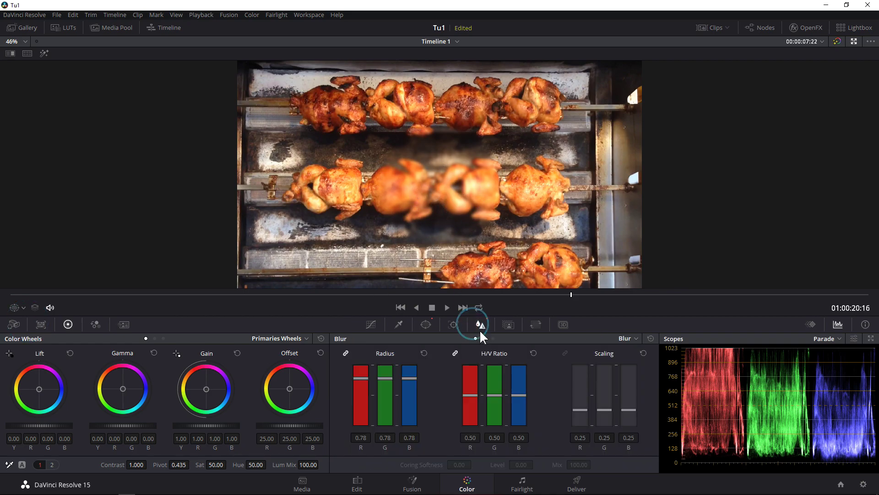
drag(379, 385, 381, 377)
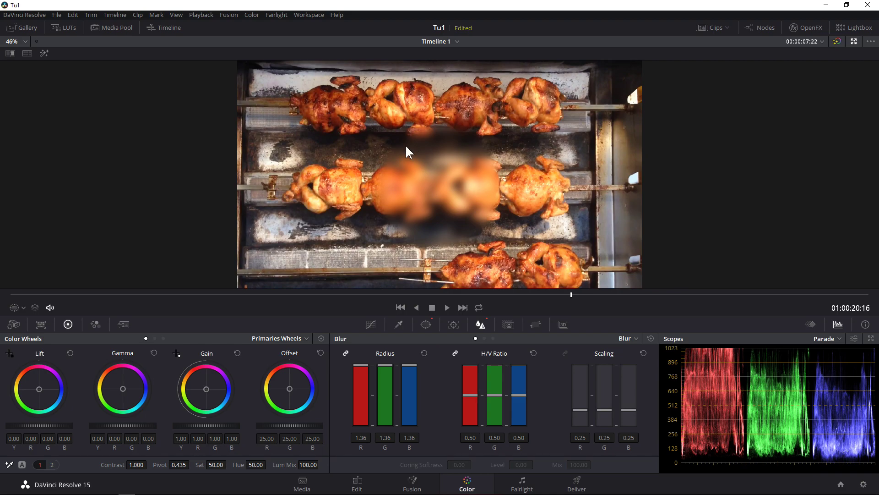
click(509, 323)
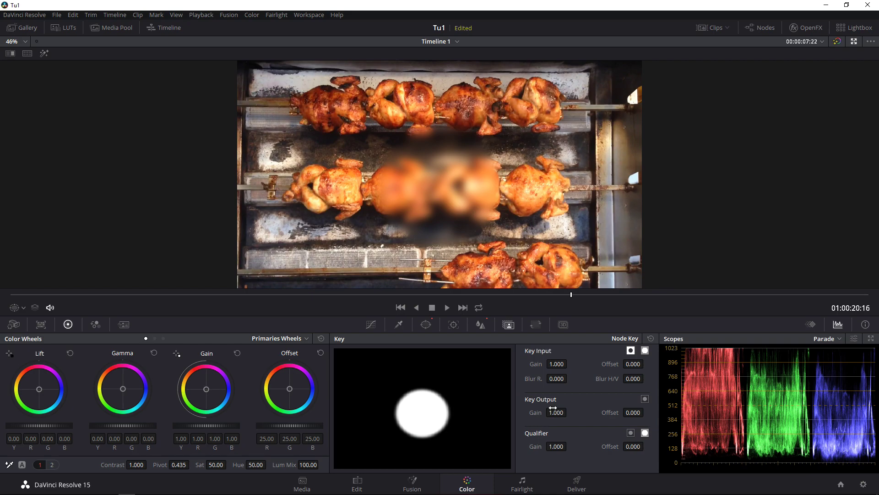
drag(559, 413, 570, 412)
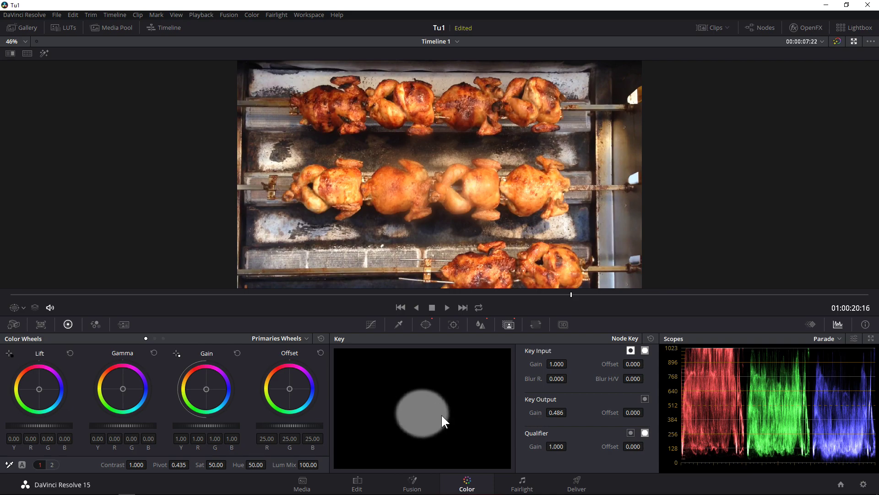
drag(556, 413, 569, 412)
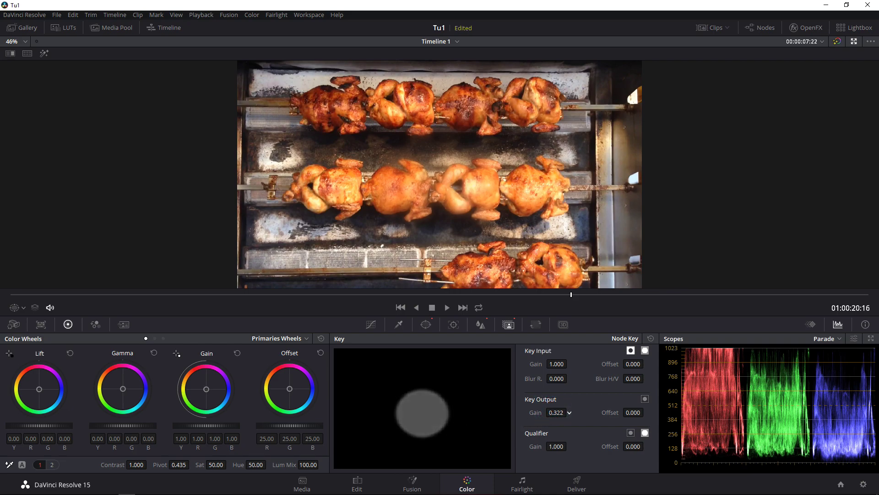
double_click(535, 412)
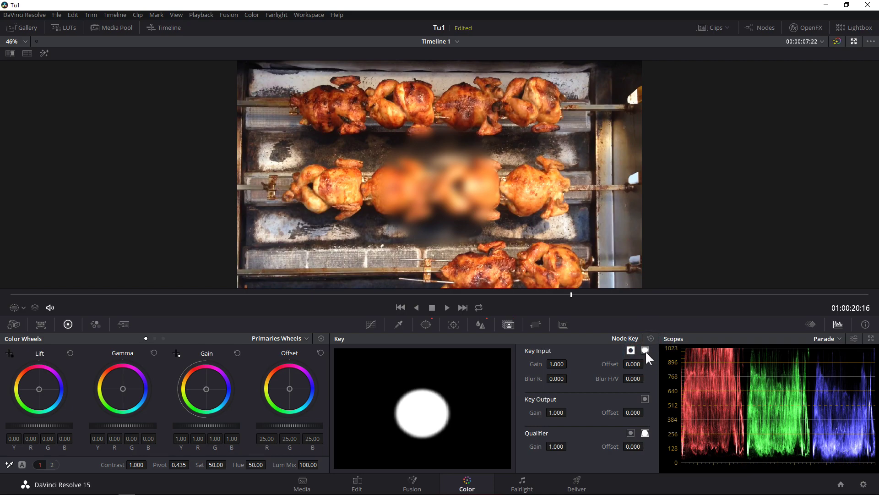
click(535, 325)
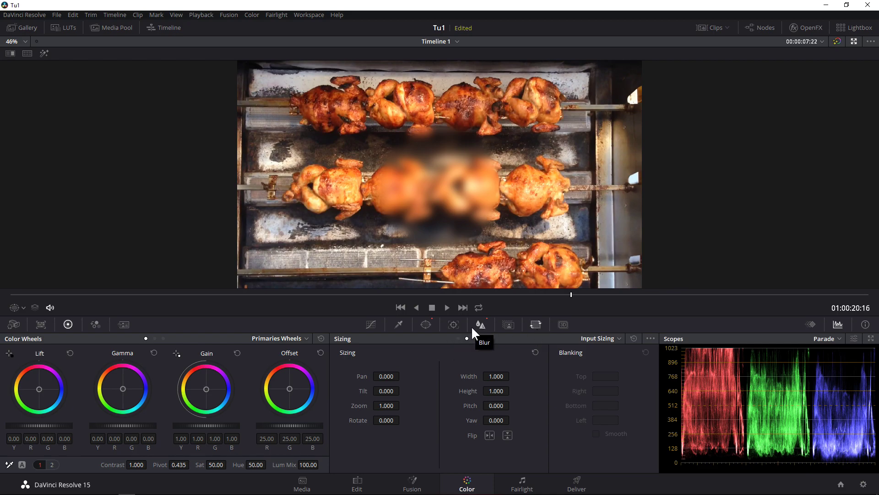
click(427, 324)
click(633, 338)
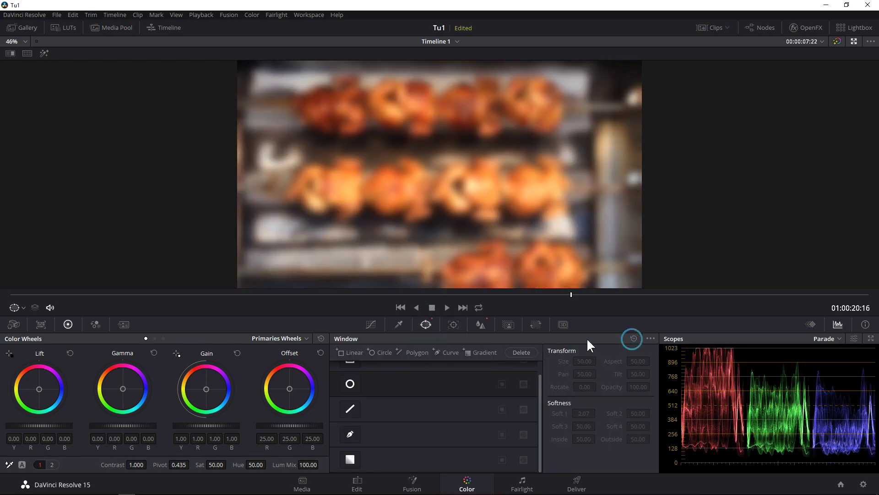
click(480, 324)
click(651, 339)
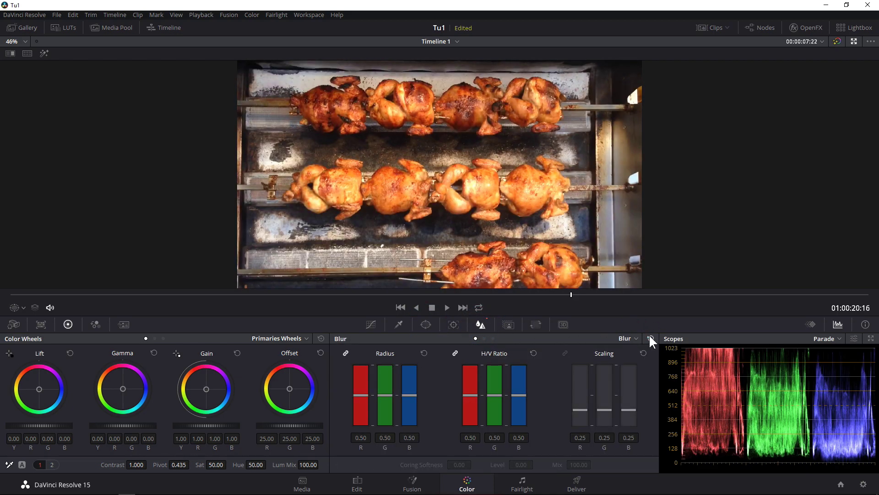
click(506, 327)
click(539, 327)
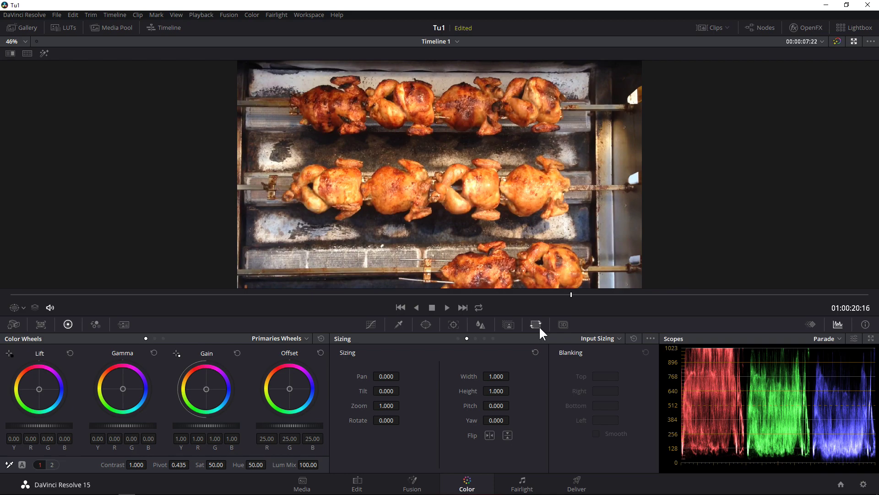
click(458, 338)
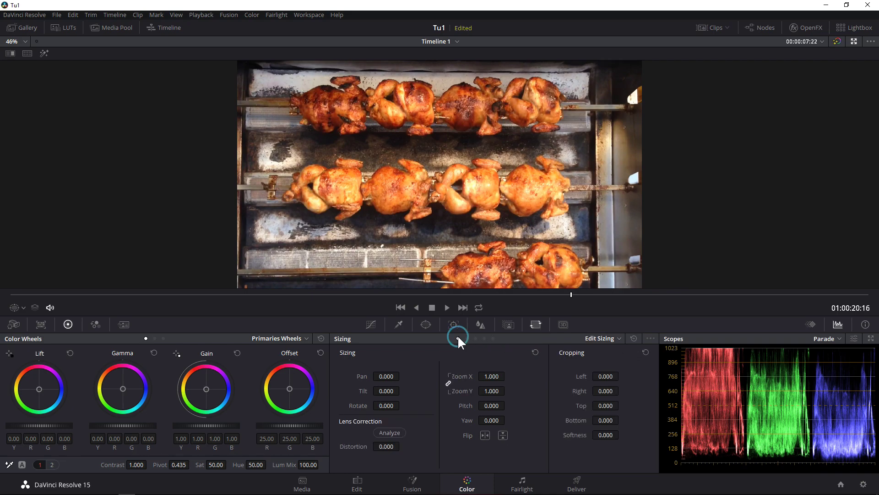
click(593, 338)
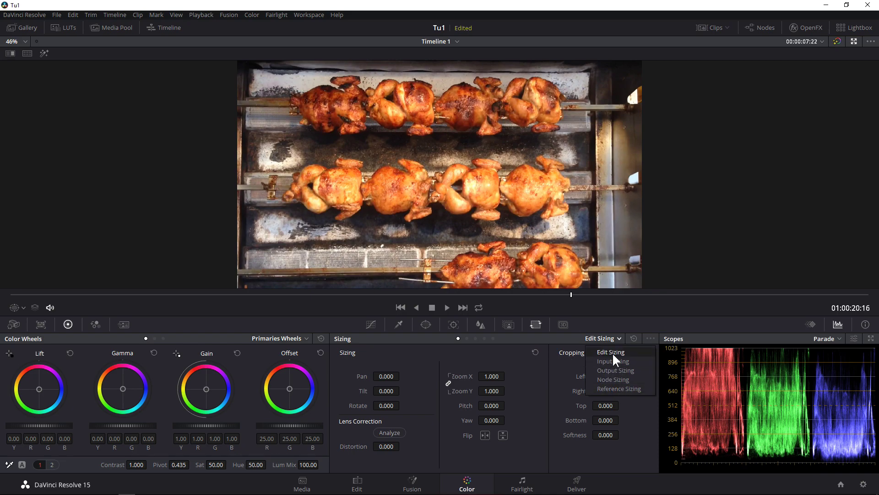
click(614, 361)
click(604, 339)
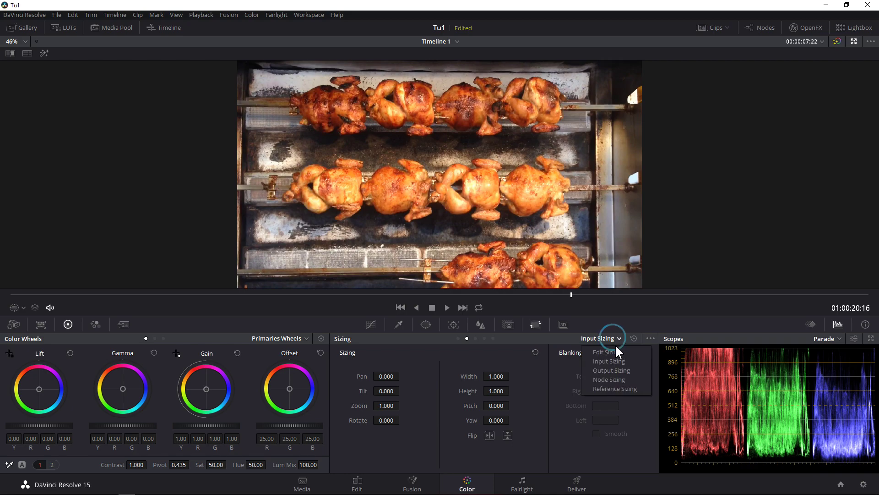
click(614, 352)
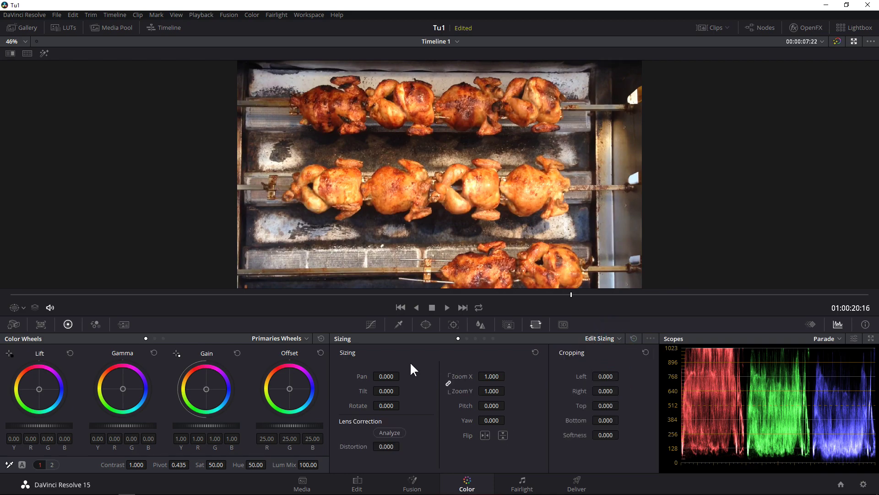
click(16, 41)
click(18, 55)
mouse_move(377, 375)
mouse_down()
mouse_move(402, 375)
mouse_move(383, 376)
mouse_move(402, 390)
mouse_move(386, 391)
mouse_up()
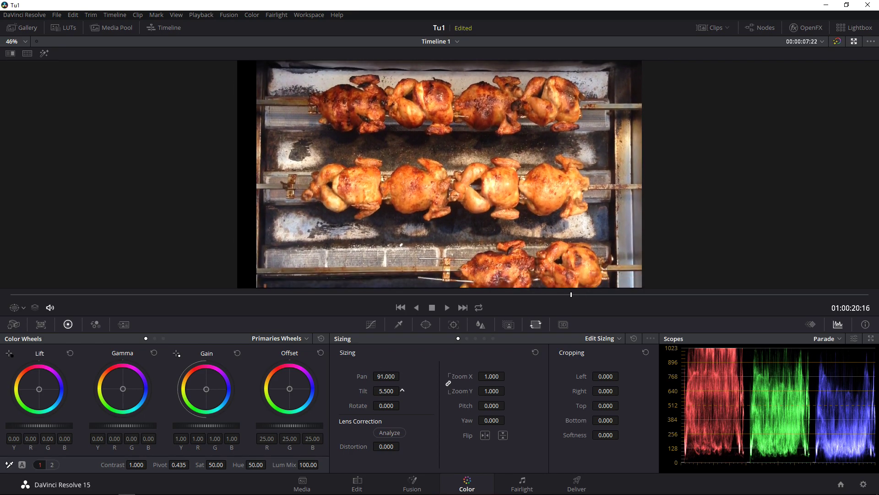
double_click(361, 376)
double_click(363, 391)
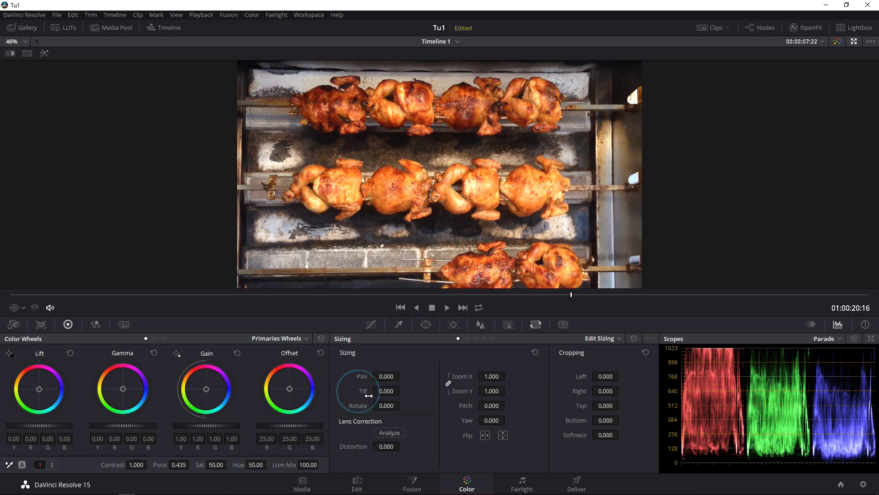
drag(375, 406, 362, 406)
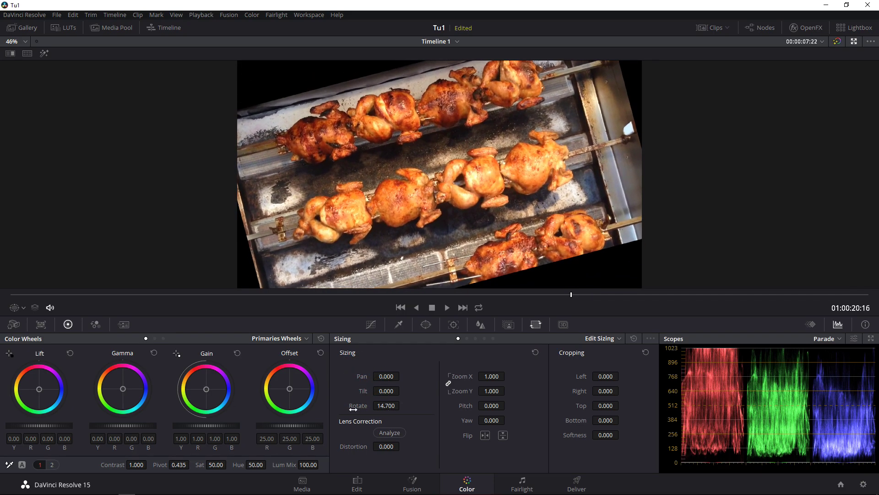
double_click(355, 405)
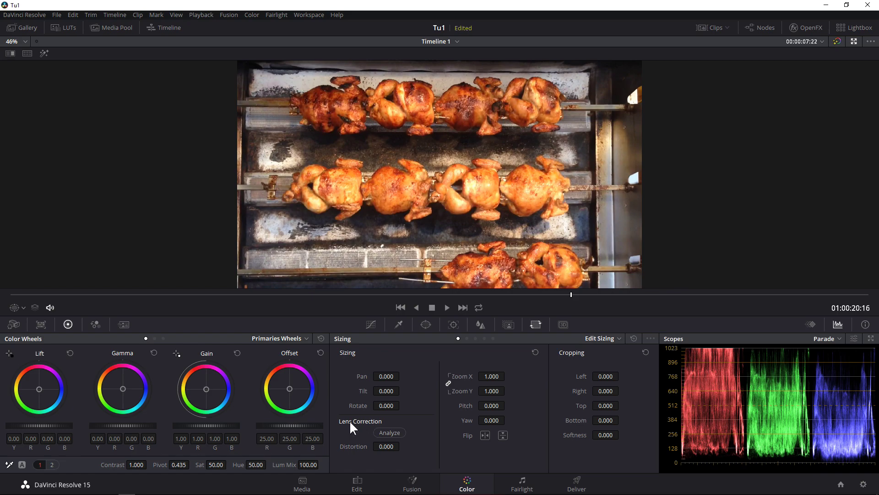
click(401, 433)
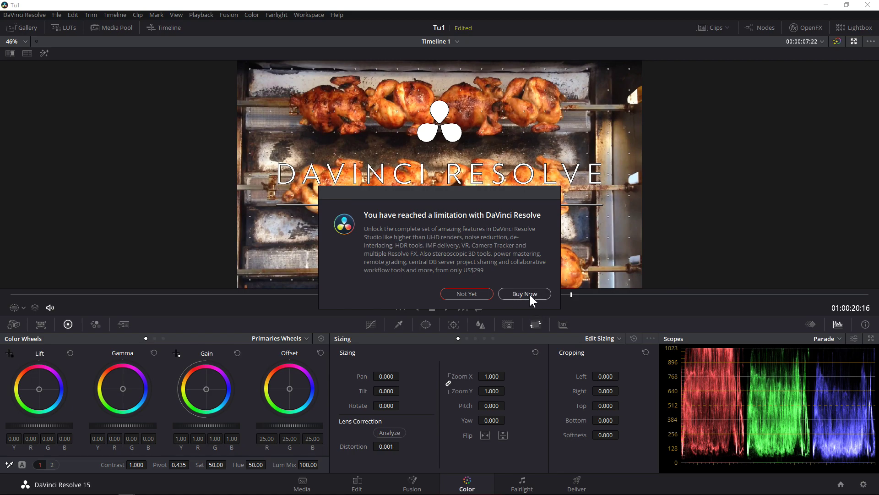
click(467, 293)
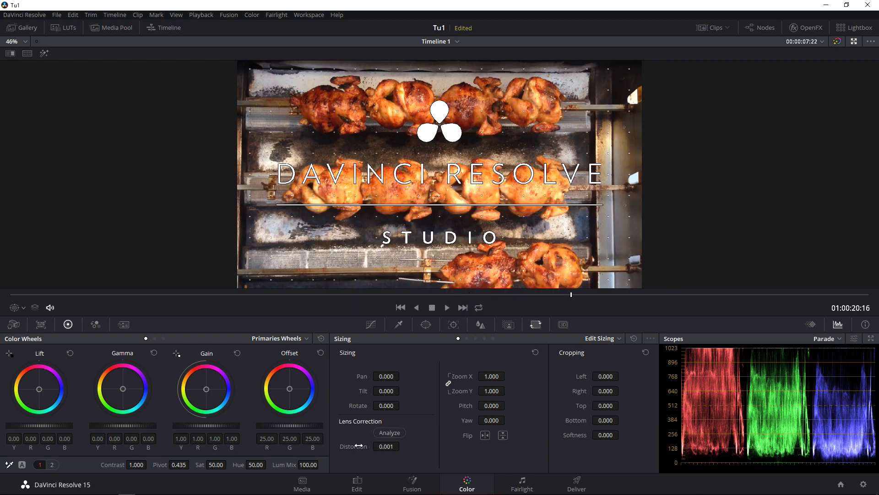
drag(359, 445, 349, 447)
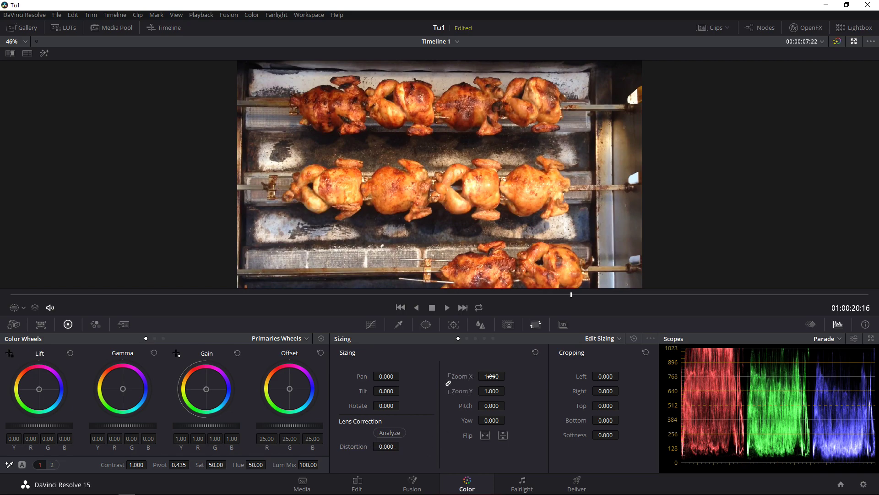
Step: Try Zoom and Pitch on the clip, resetting sizing after each test
mouse_move(491, 376)
mouse_down()
mouse_move(507, 376)
mouse_move(464, 376)
mouse_up()
click(535, 352)
mouse_move(489, 405)
mouse_down()
mouse_move(507, 405)
mouse_move(472, 420)
mouse_move(507, 420)
mouse_move(499, 411)
mouse_up()
click(535, 352)
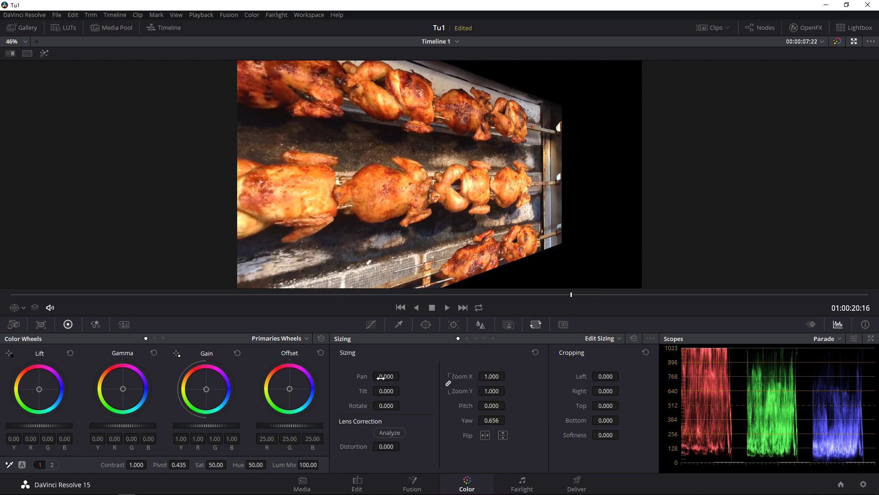
Step: Pan the clip left to -300.500 and shrink Zoom X to 0.723
drag(386, 376, 267, 370)
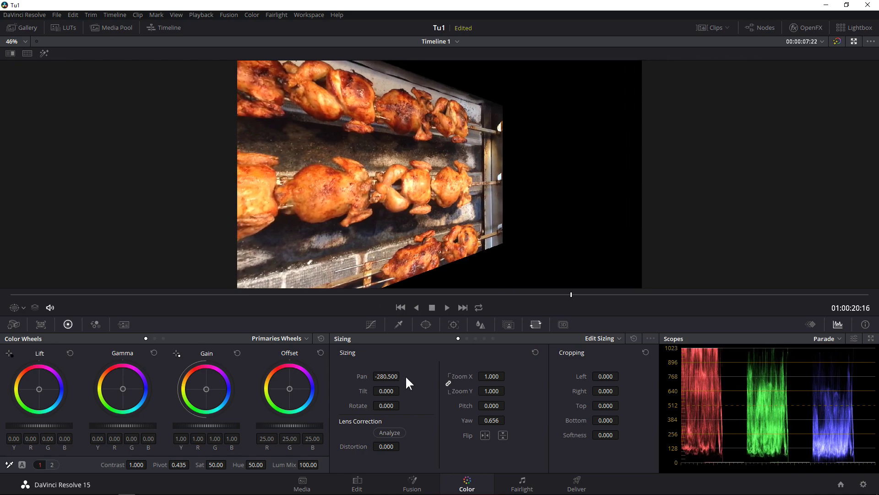
drag(406, 377, 397, 377)
mouse_move(492, 376)
mouse_down()
mouse_move(478, 376)
mouse_move(494, 323)
mouse_up()
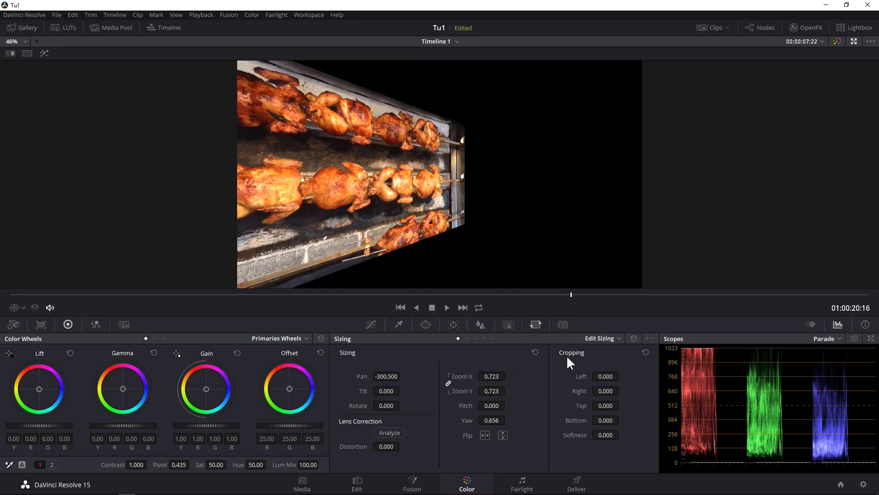
Step: Reset all sizing values, then test Cropping Left and set it back to 0
click(535, 351)
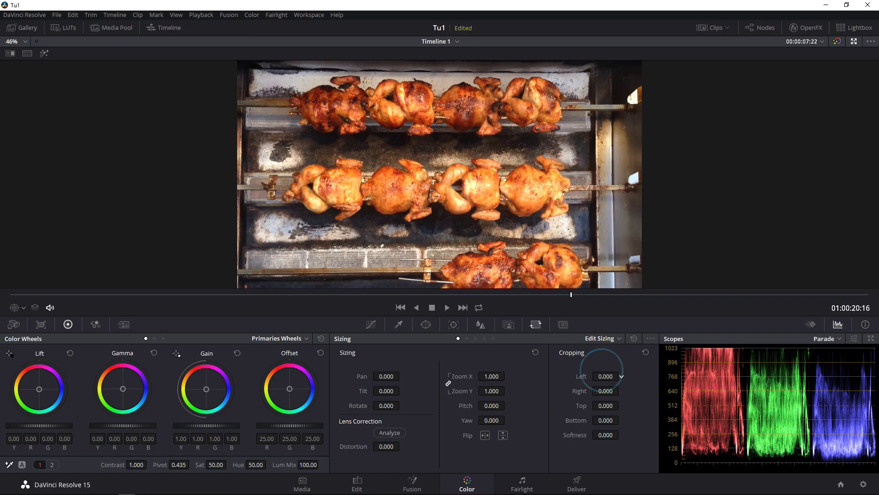
drag(621, 376, 607, 377)
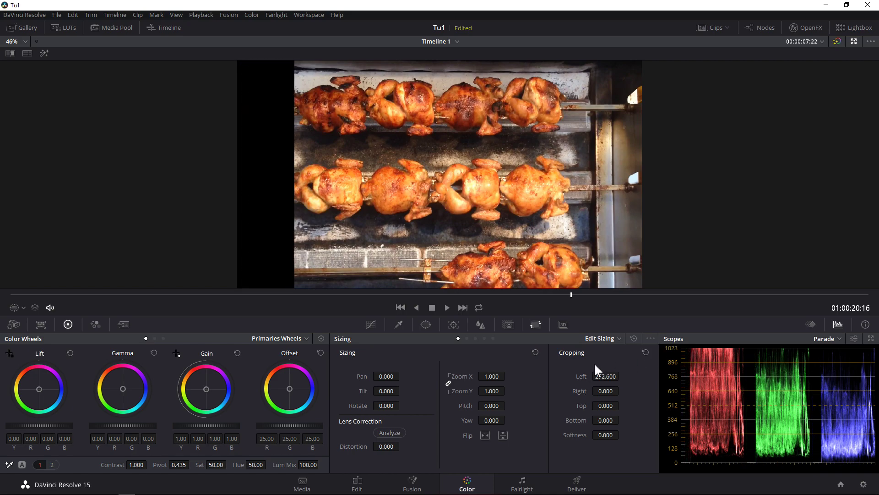
double_click(605, 376)
text(0)
key(Return)
Step: Test Cropping Right and Top, then reset the Right, Top and Bottom crops to 0
drag(604, 390, 577, 392)
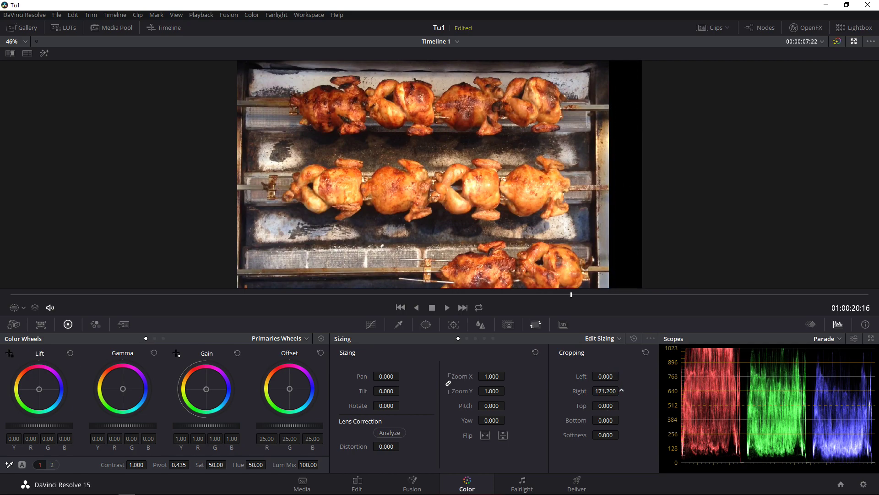
double_click(577, 391)
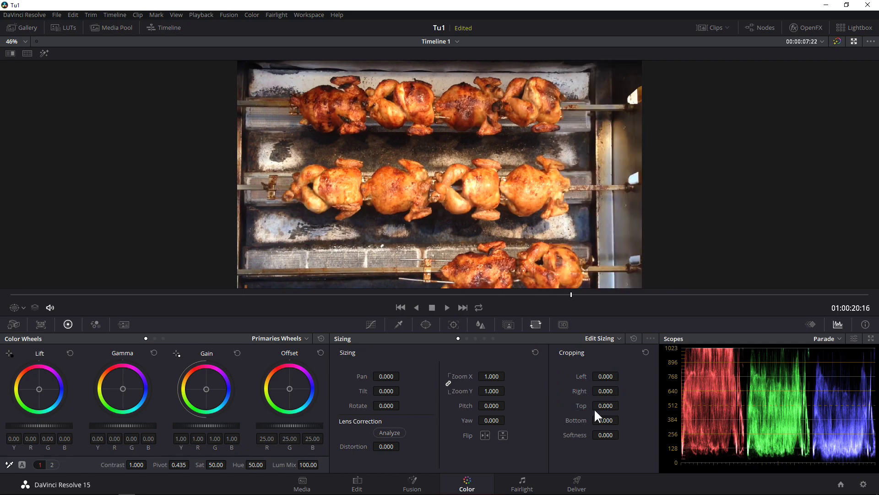
mouse_move(598, 408)
mouse_down()
mouse_move(622, 405)
mouse_move(600, 406)
mouse_move(632, 420)
mouse_up()
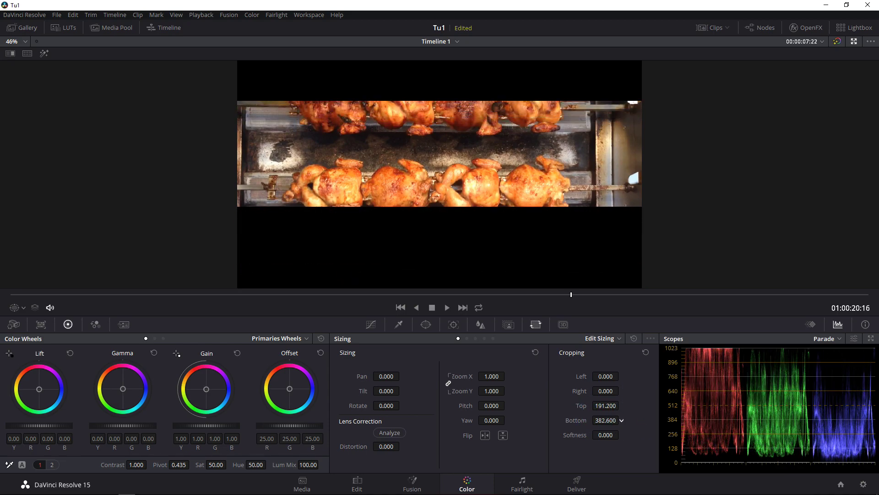
double_click(580, 406)
double_click(576, 420)
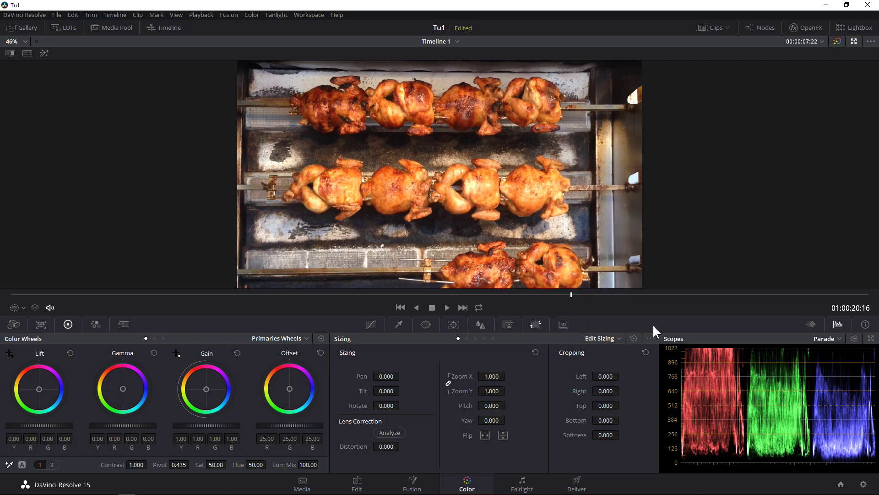
click(468, 338)
click(476, 338)
click(485, 339)
click(494, 338)
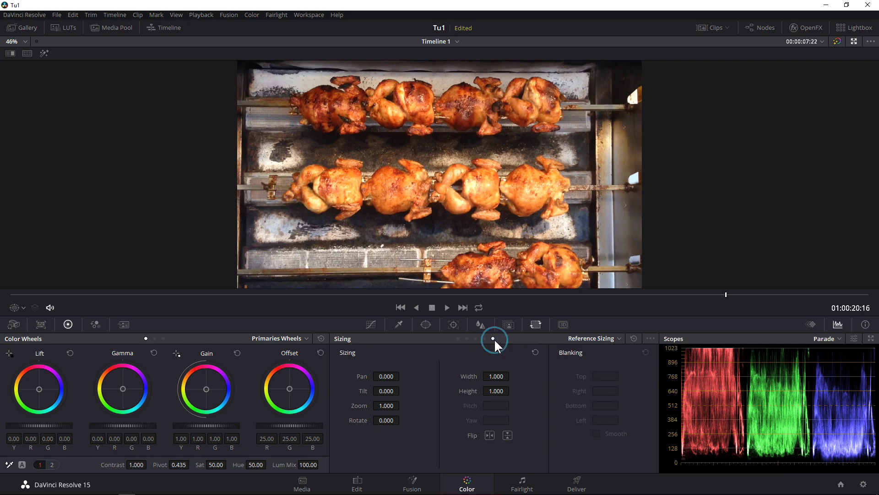
click(457, 339)
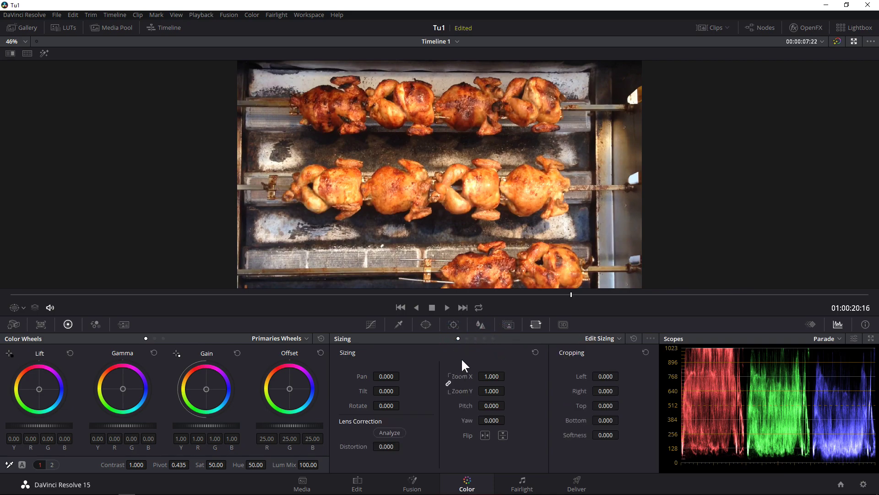